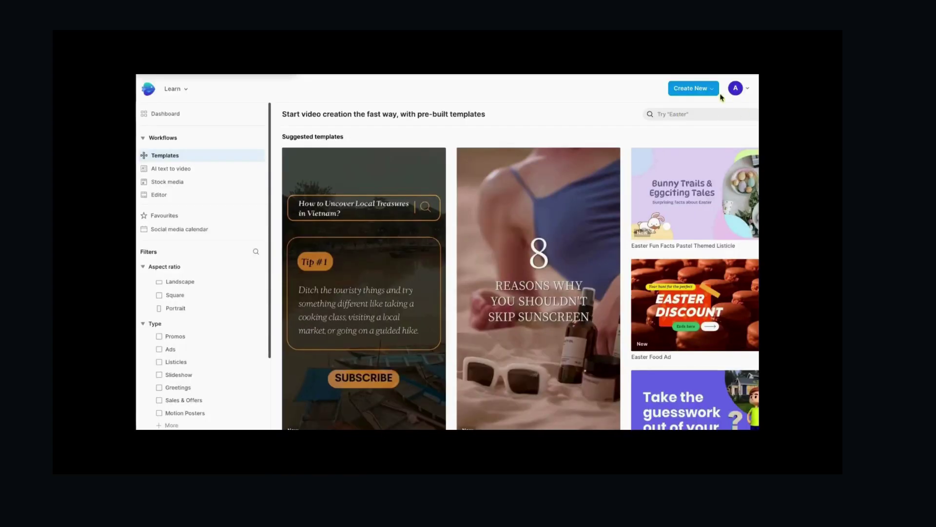
# - Look through the Create New options for AI text to video, then return to the dashboard
pyautogui.click(711, 90)
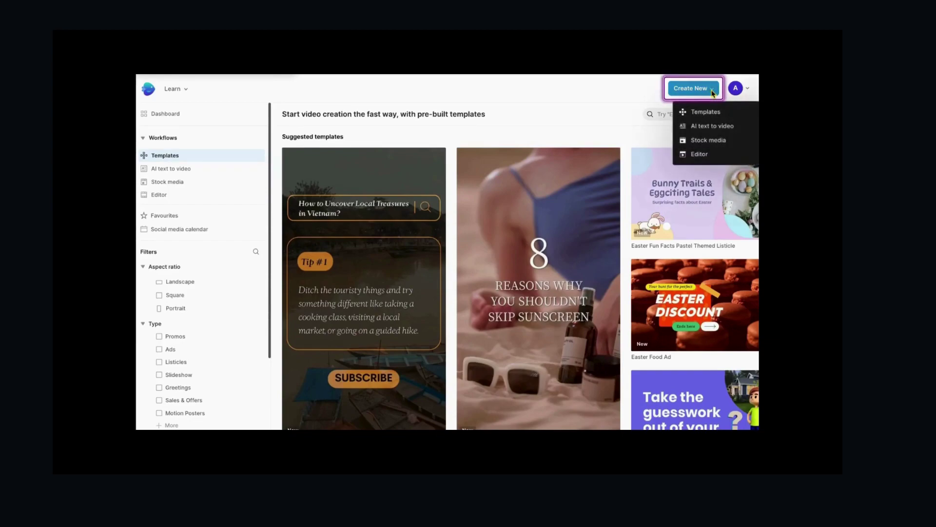
pyautogui.click(711, 89)
pyautogui.click(712, 91)
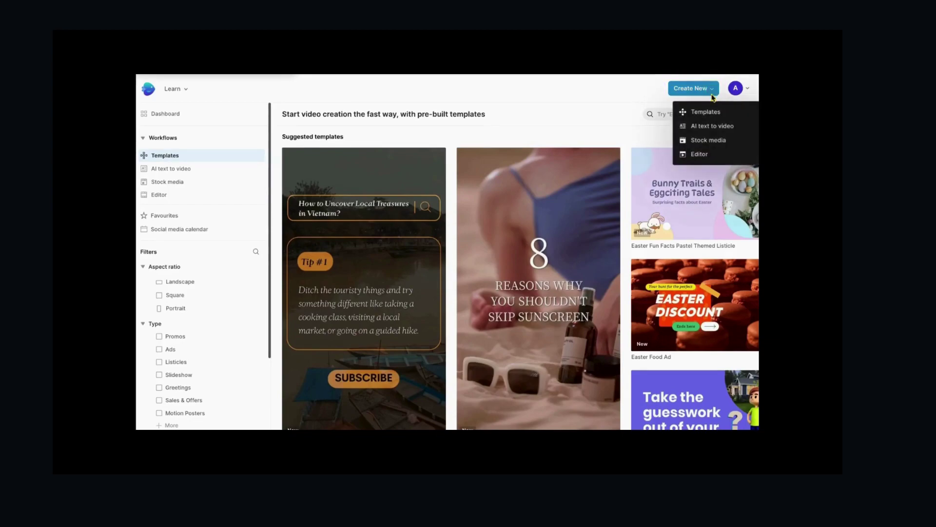
pyautogui.click(704, 127)
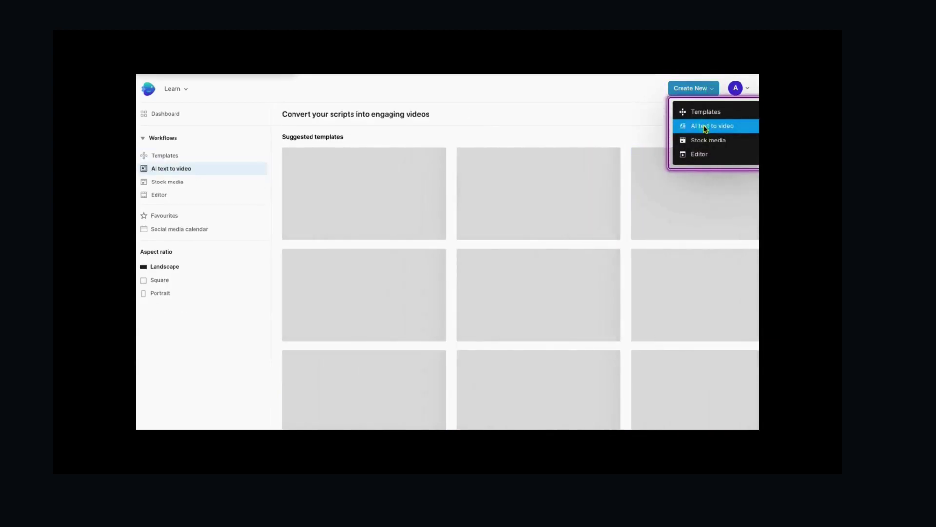
pyautogui.click(403, 115)
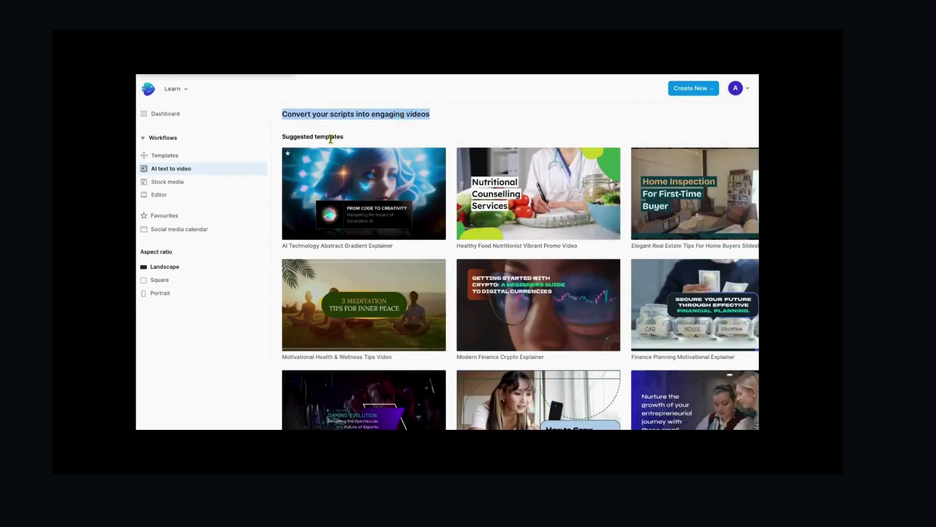
pyautogui.click(155, 114)
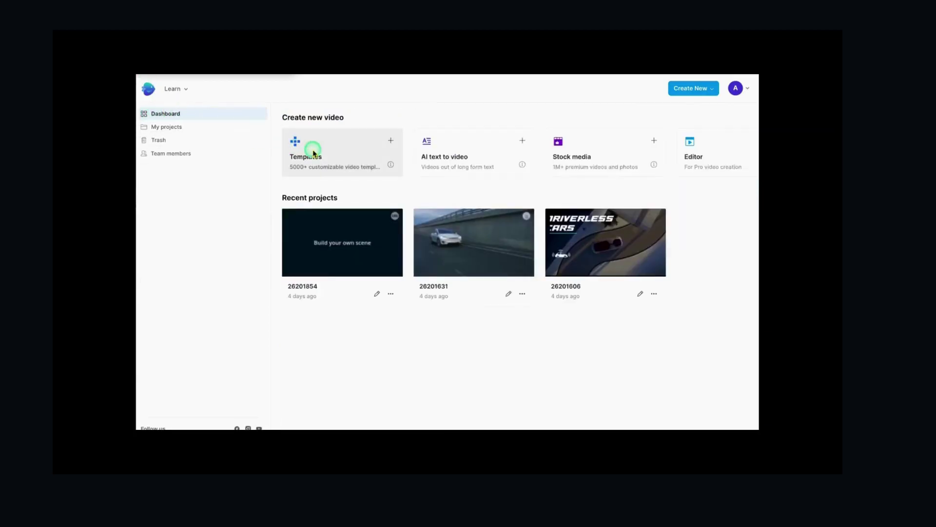
# - Open AI text to video and choose the Summer Travel Content template in landscape 16:9
pyautogui.click(450, 161)
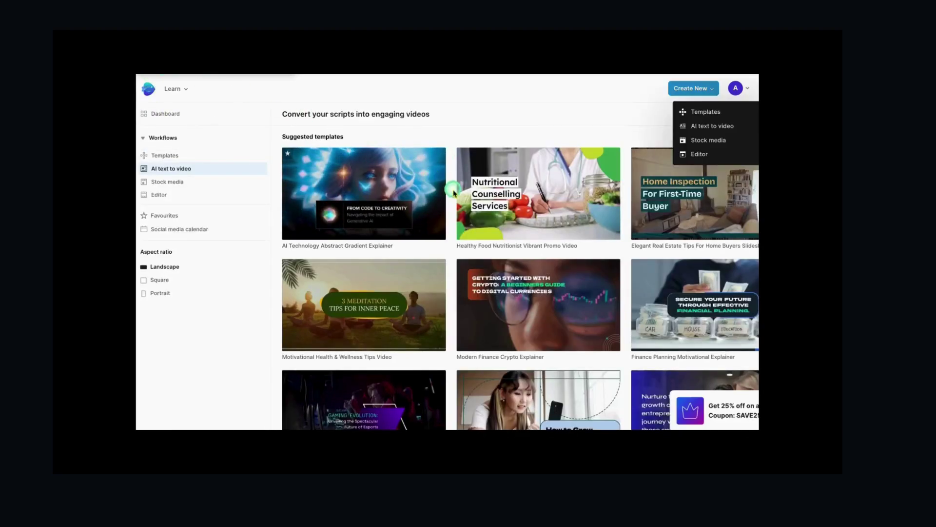
pyautogui.scroll(-5, 454, 193)
pyautogui.scroll(-4, 541, 243)
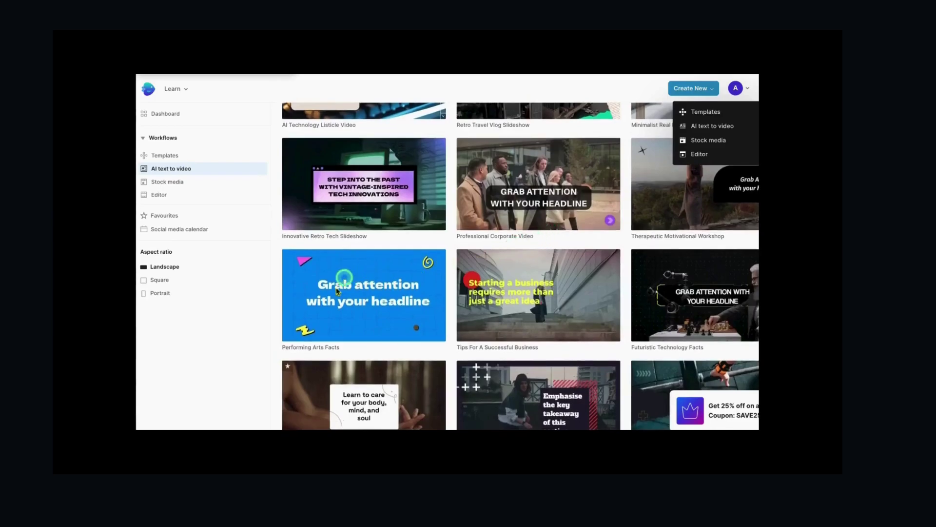
pyautogui.scroll(-6, 518, 304)
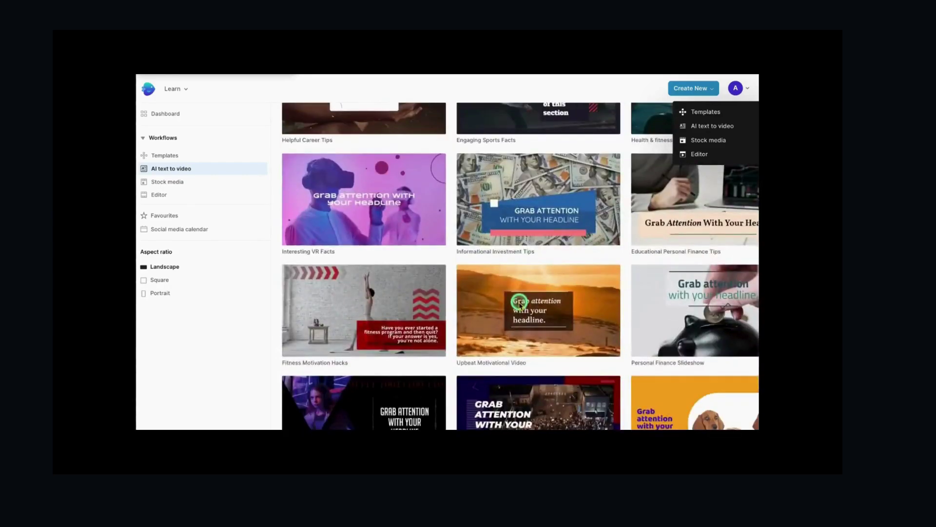
pyautogui.scroll(-8, 518, 302)
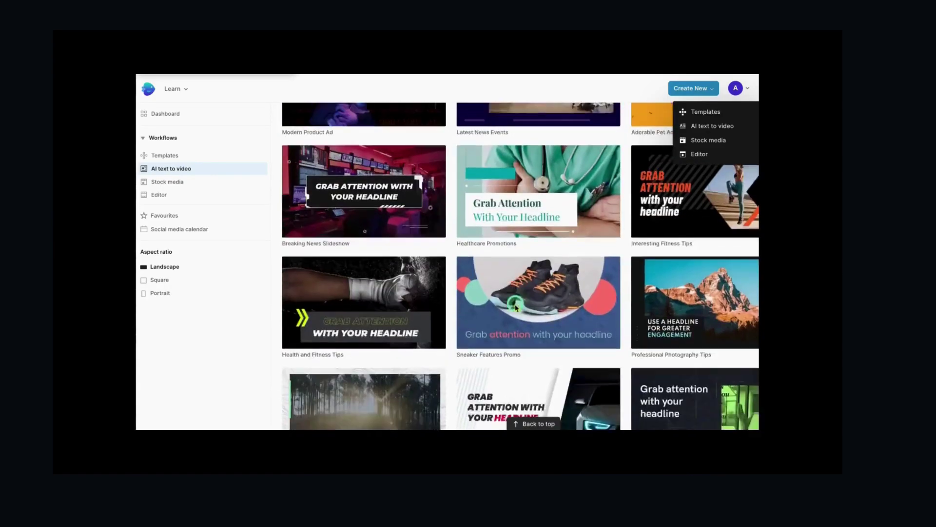
pyautogui.scroll(-2, 511, 306)
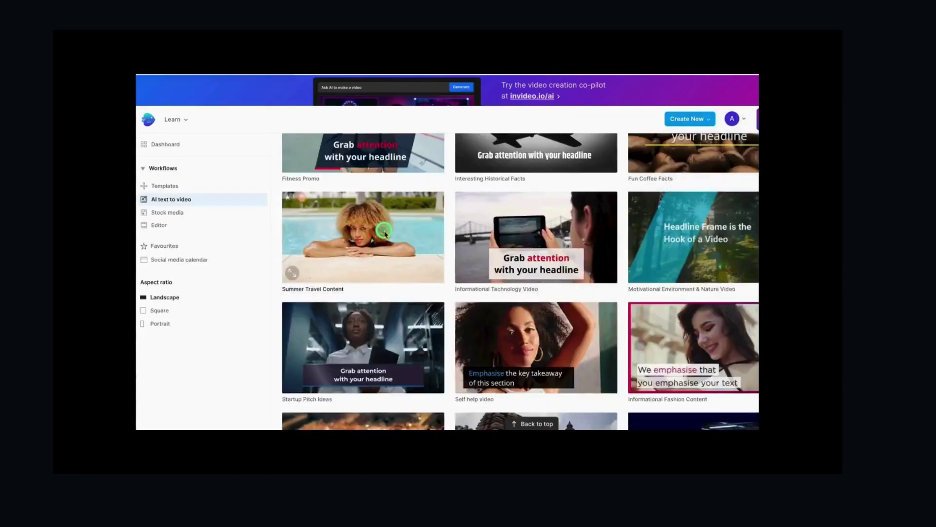
pyautogui.click(385, 233)
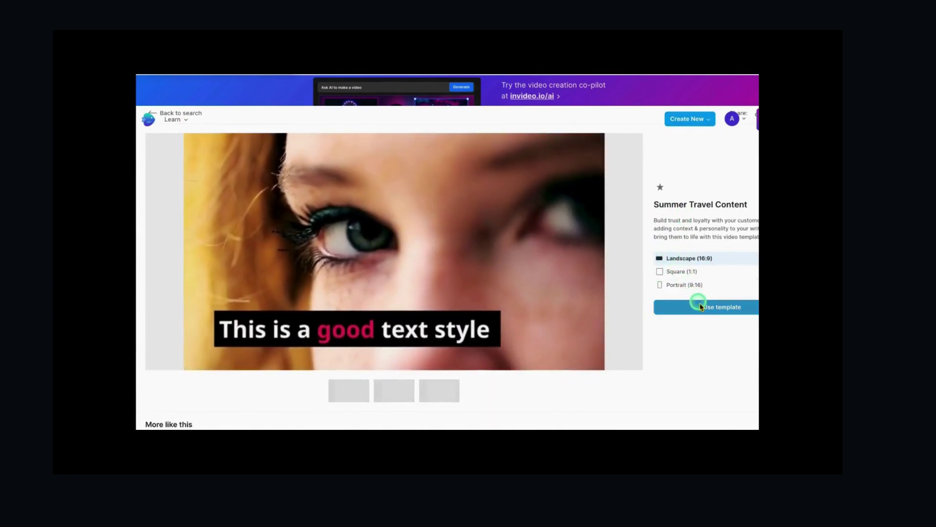
# - Use the Summer Travel Content template and bring up the 'Ask AI to write your script' prompt
pyautogui.click(702, 306)
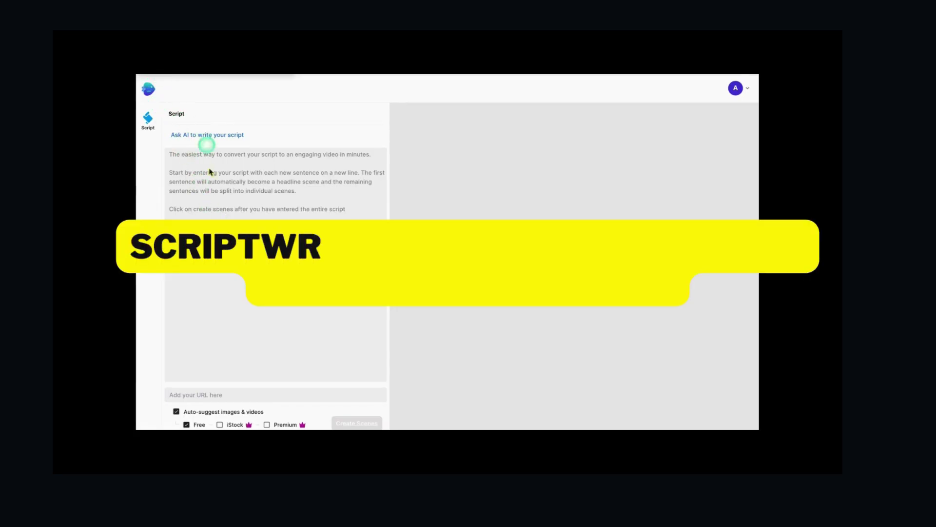
pyautogui.click(183, 155)
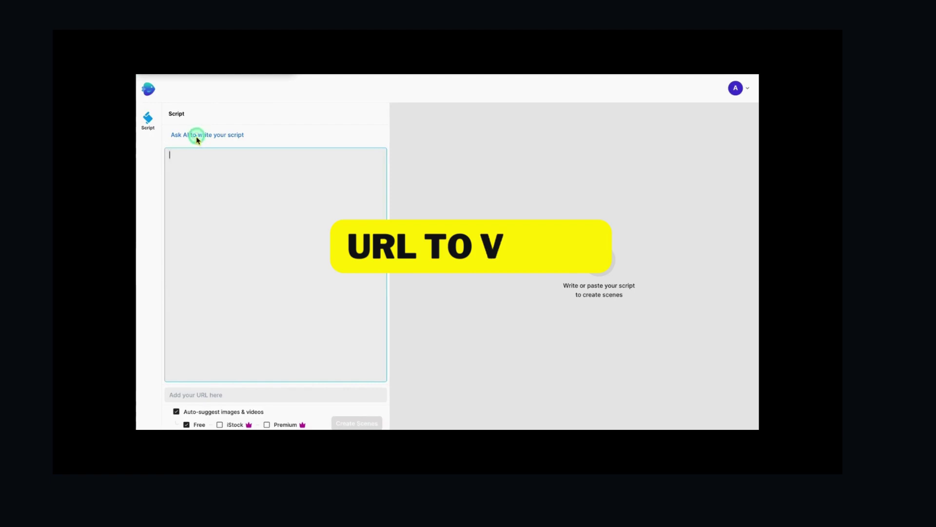
pyautogui.click(197, 136)
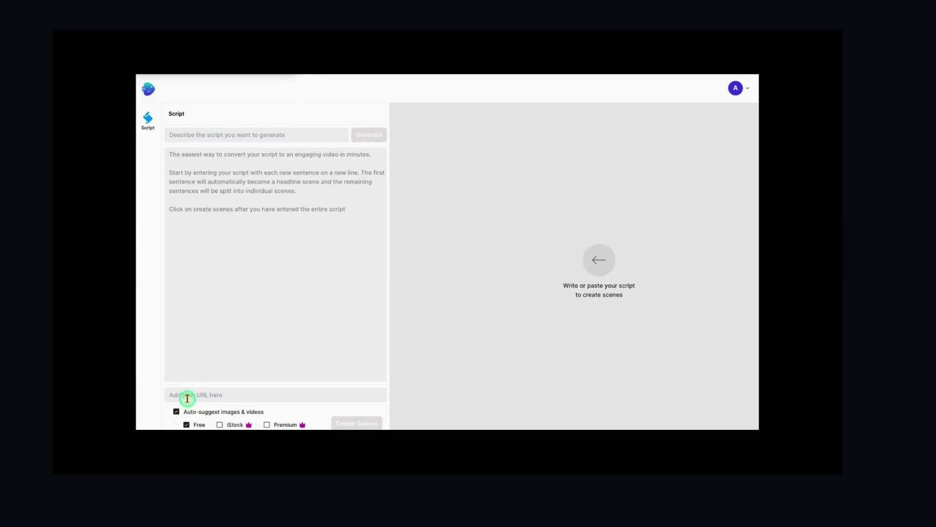
# - Paste the prepared solo-travel tips script into the script box and generate scenes from it
pyautogui.click(181, 158)
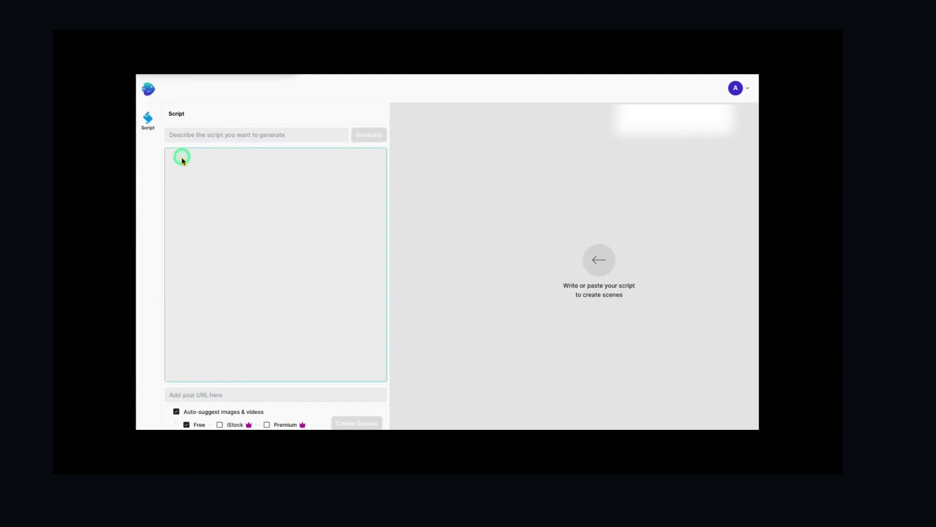
pyautogui.hotkey('ctrl', 'v')
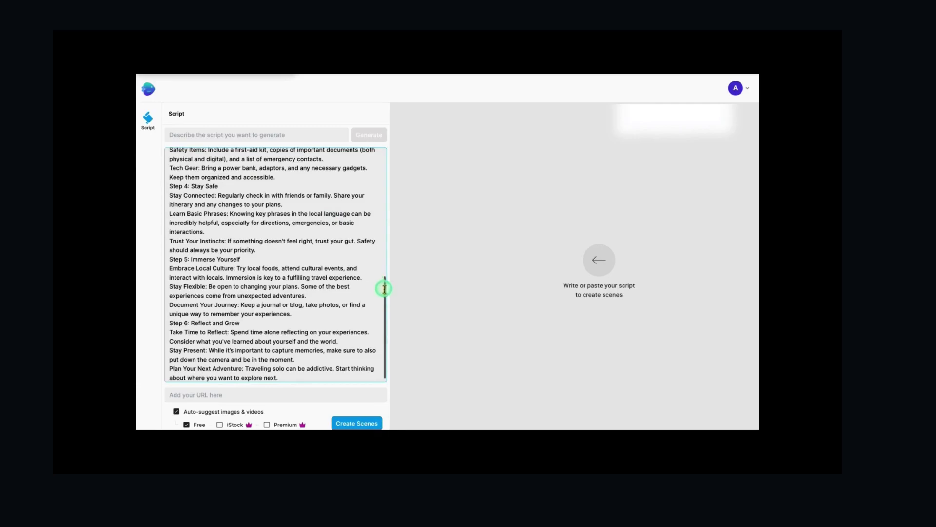
pyautogui.moveTo(385, 291); pyautogui.dragTo(375, 337)
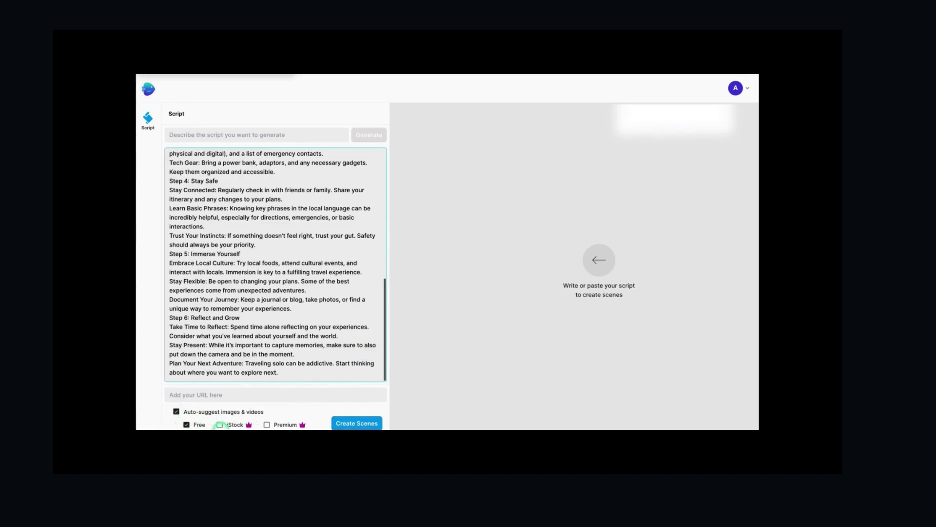
pyautogui.click(345, 424)
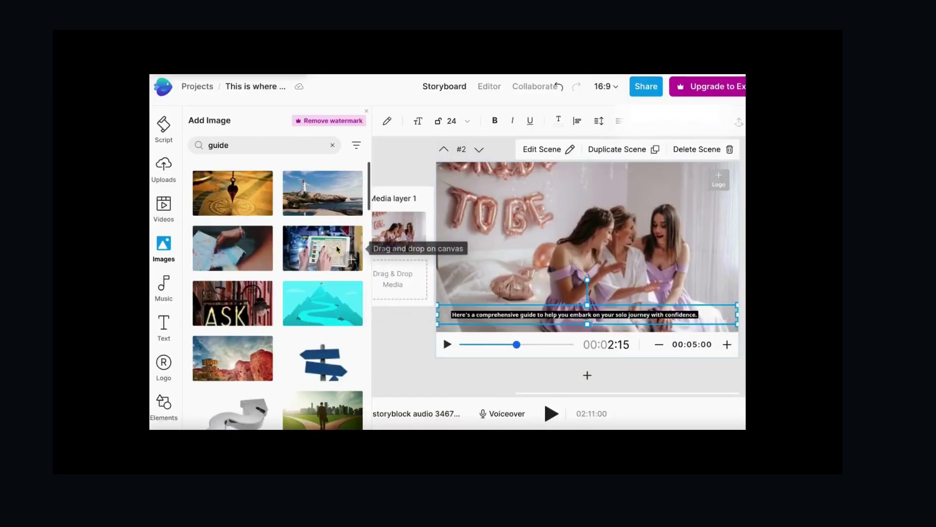
# - Replace the current scene's footage with the tablet image and move playback to 00:33:12
pyautogui.moveTo(346, 258); pyautogui.dragTo(492, 248)
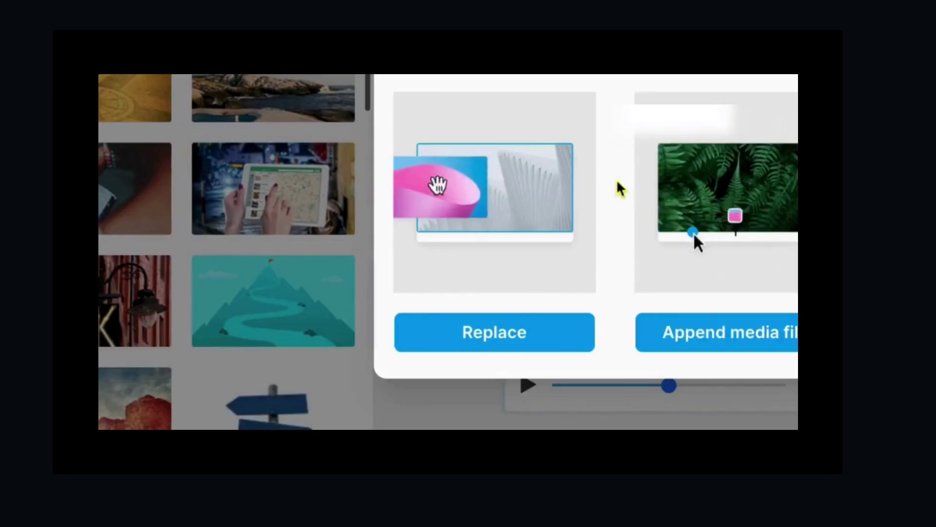
pyautogui.click(537, 342)
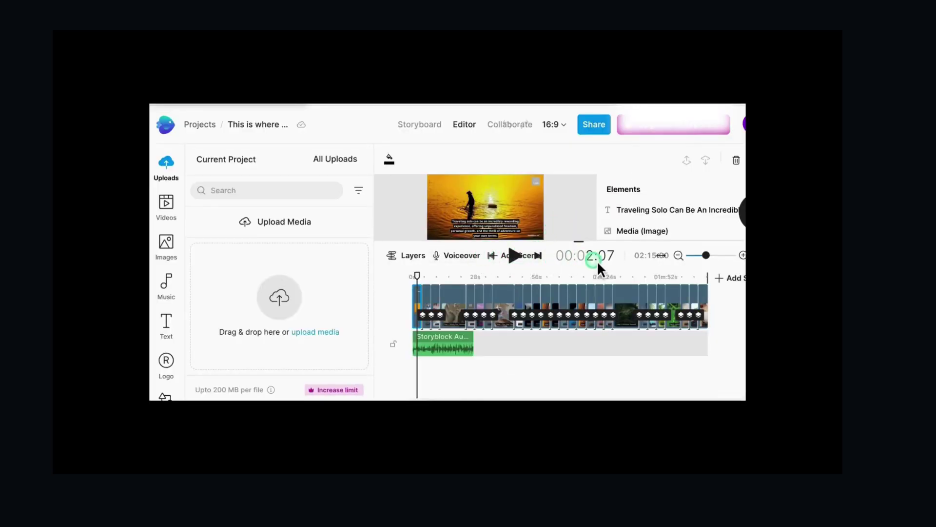
pyautogui.moveTo(672, 210); pyautogui.dragTo(541, 359)
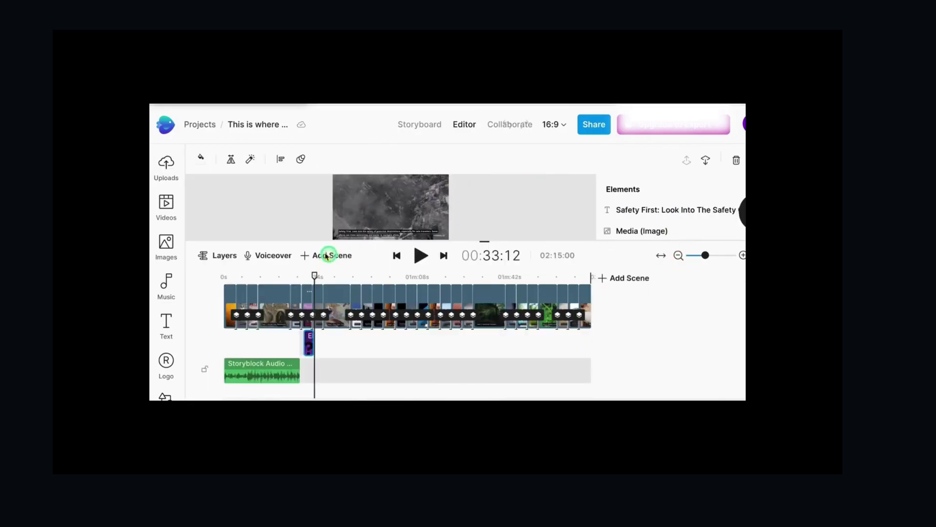
# - Show a later scene's layers and open the stock video library for its empty media slot
pyautogui.click(308, 254)
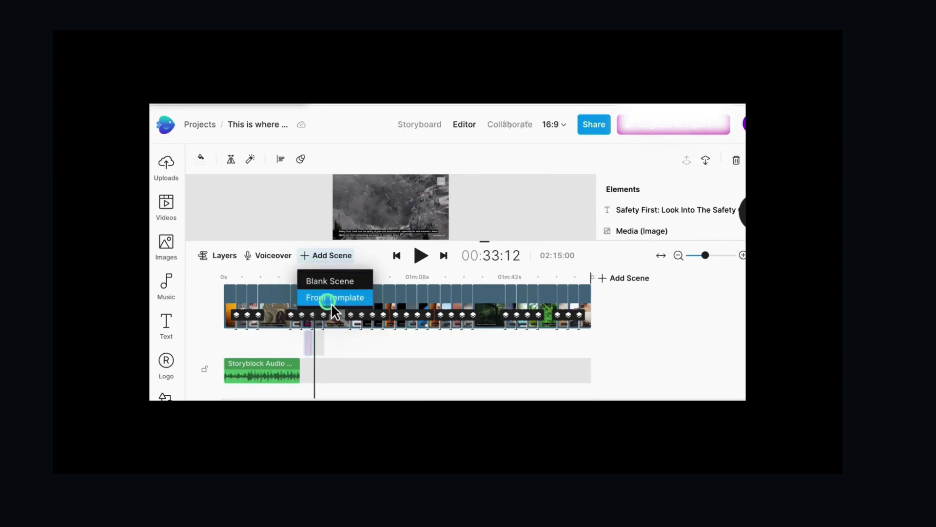
pyautogui.click(451, 253)
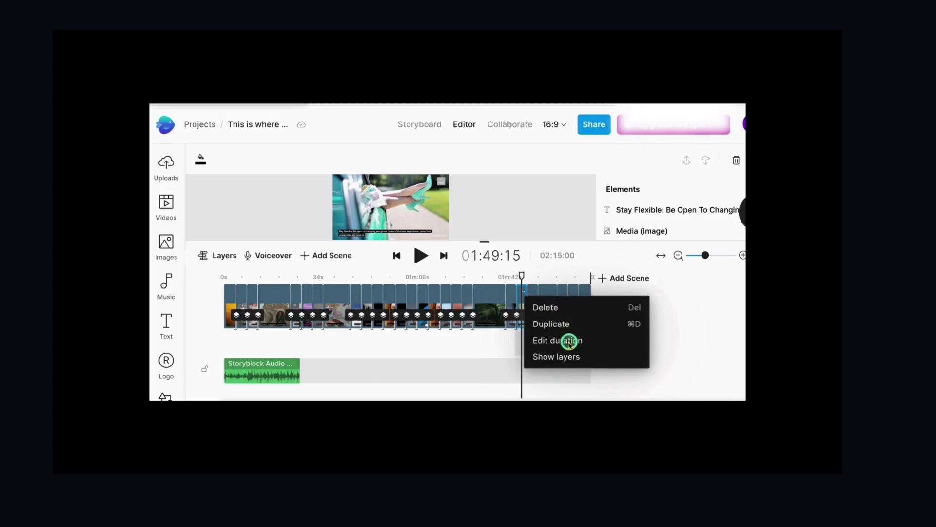
pyautogui.click(562, 359)
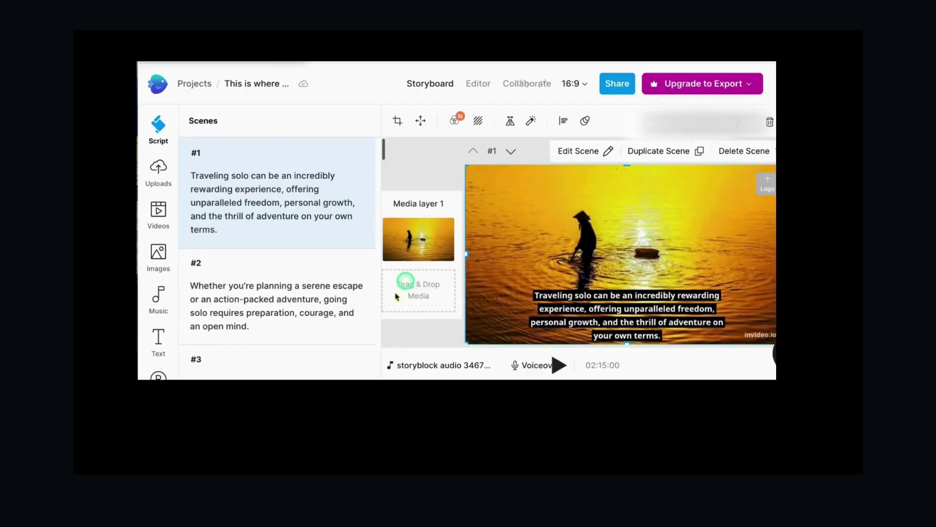
pyautogui.click(412, 295)
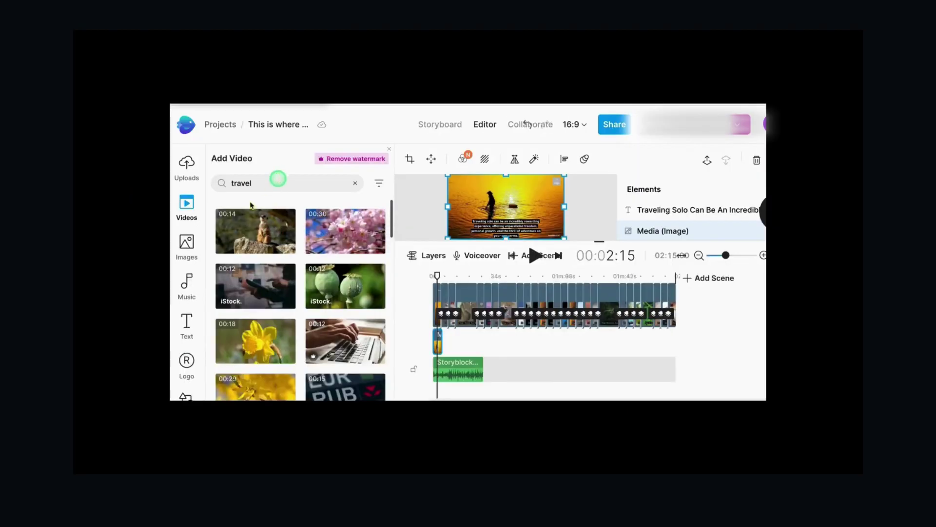
pyautogui.click(185, 242)
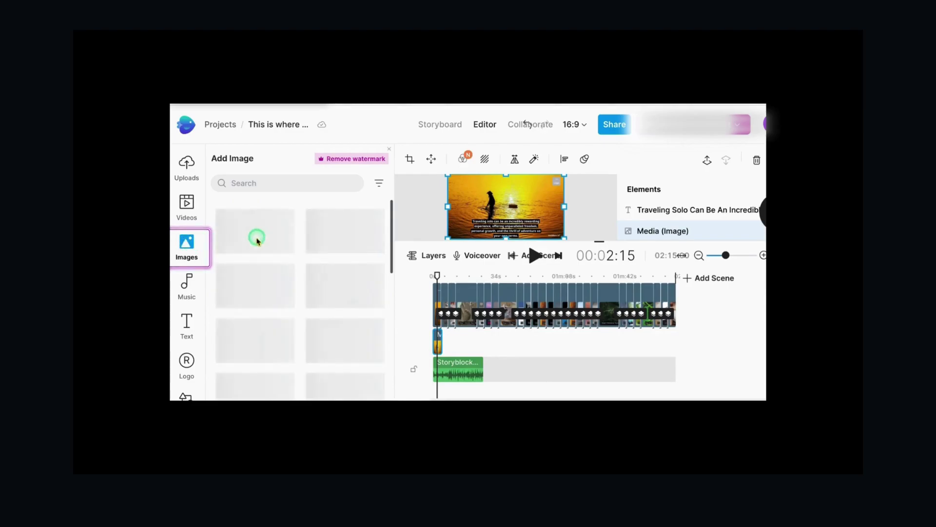
pyautogui.click(269, 182)
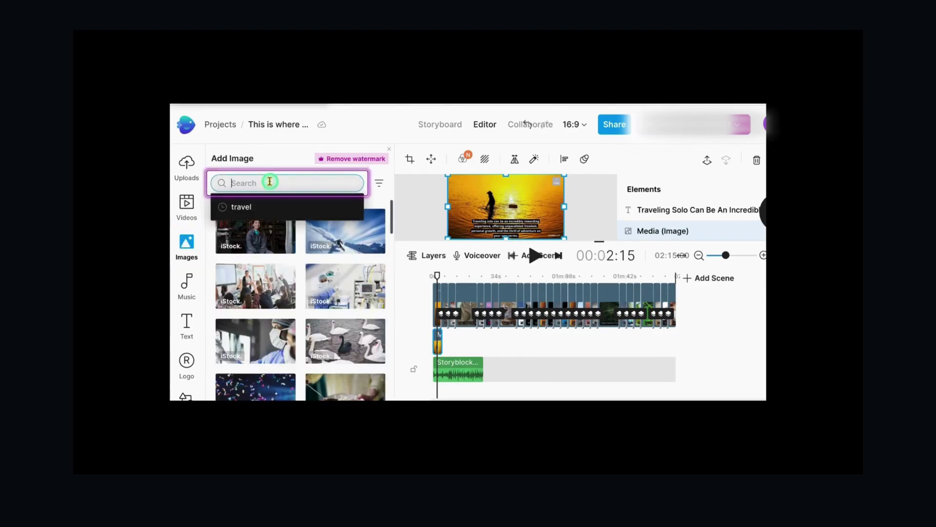
pyautogui.click(187, 204)
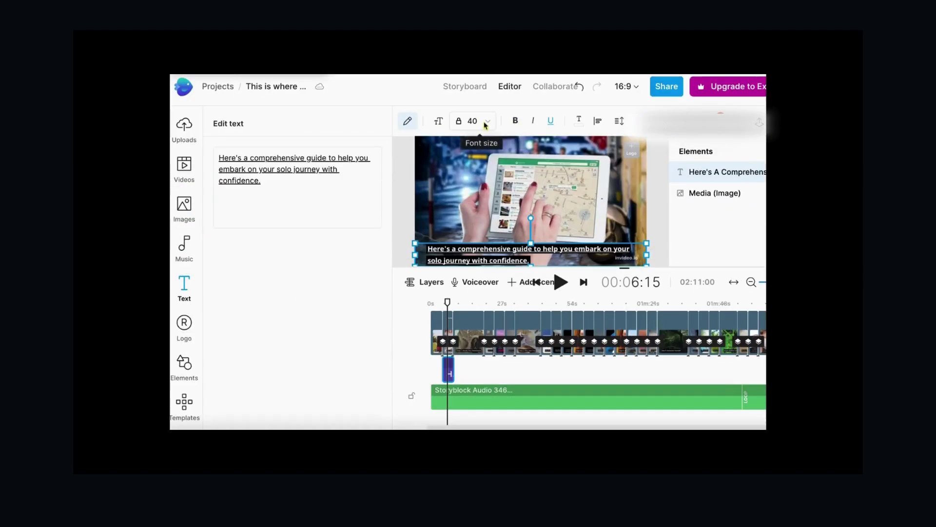
# - Give the 'Here's a comprehensive guide…' subtitle text fill opacity 77 and a cyan colour
pyautogui.click(485, 120)
pyautogui.click(491, 163)
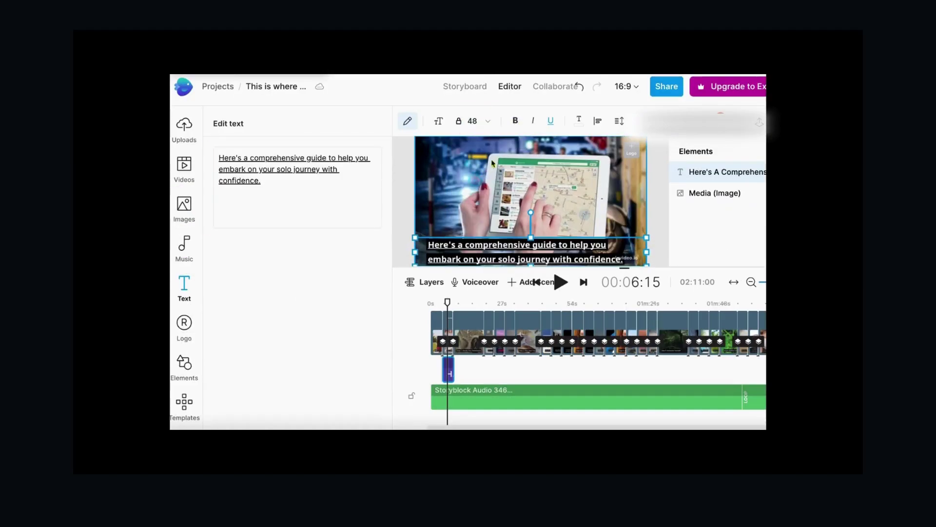
pyautogui.click(579, 122)
pyautogui.moveTo(345, 176); pyautogui.dragTo(322, 175)
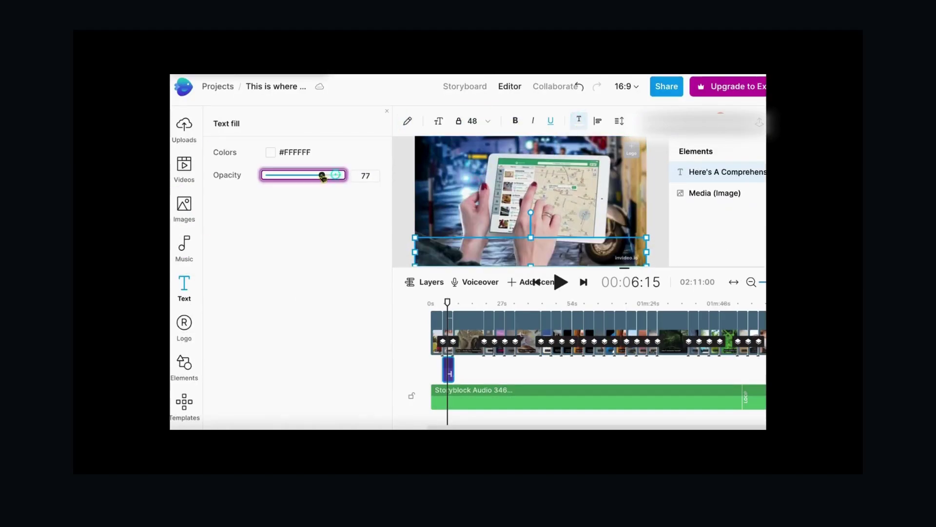
pyautogui.click(270, 153)
pyautogui.click(233, 351)
pyautogui.click(217, 350)
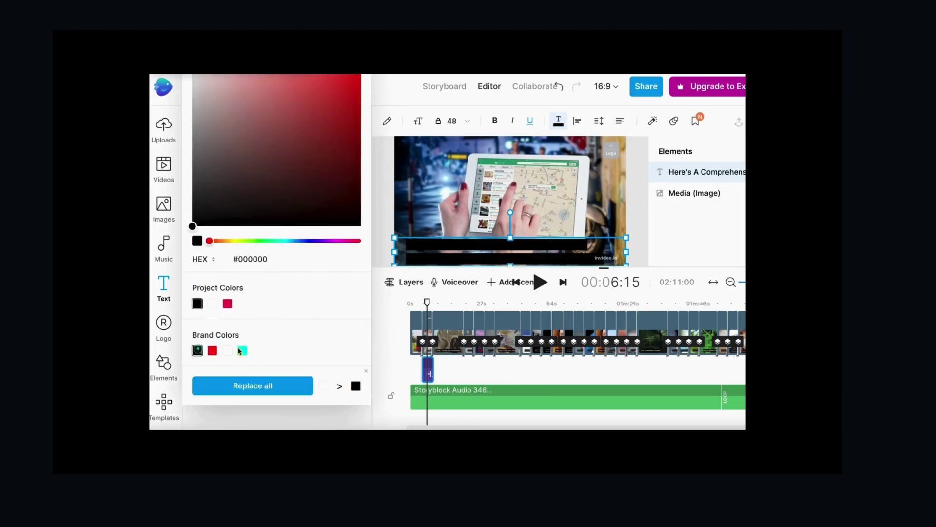
pyautogui.click(263, 351)
pyautogui.click(197, 303)
pyautogui.hotkey('ctrl', 'z')
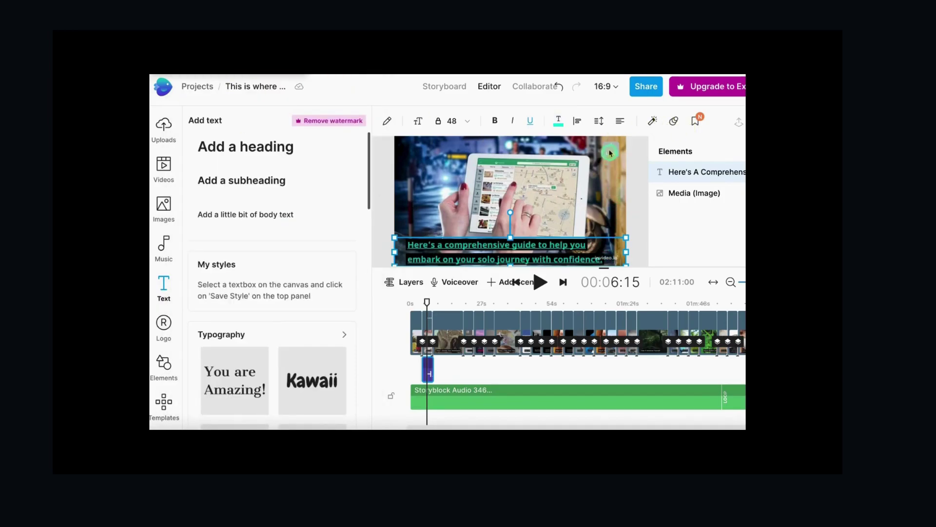
# - Check the Logo upload panel and the Voiceover options list, then close it
pyautogui.click(165, 324)
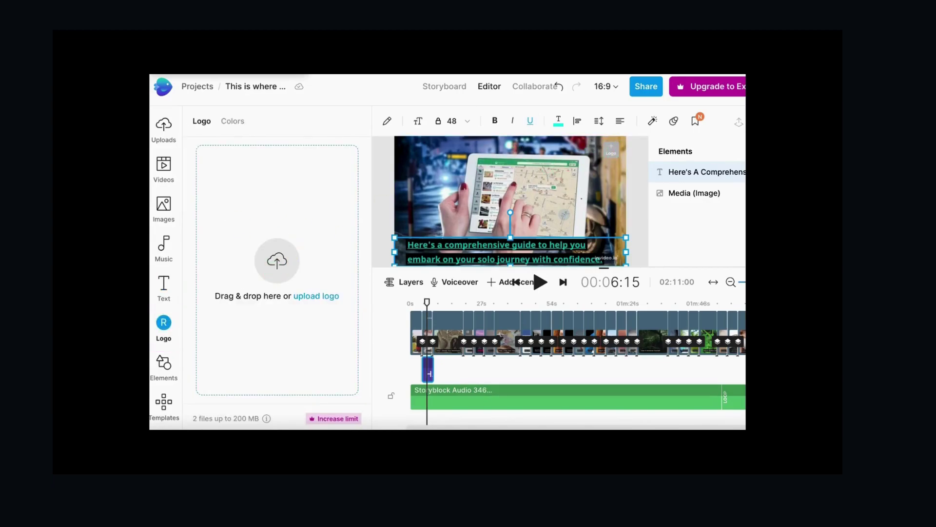
pyautogui.click(454, 282)
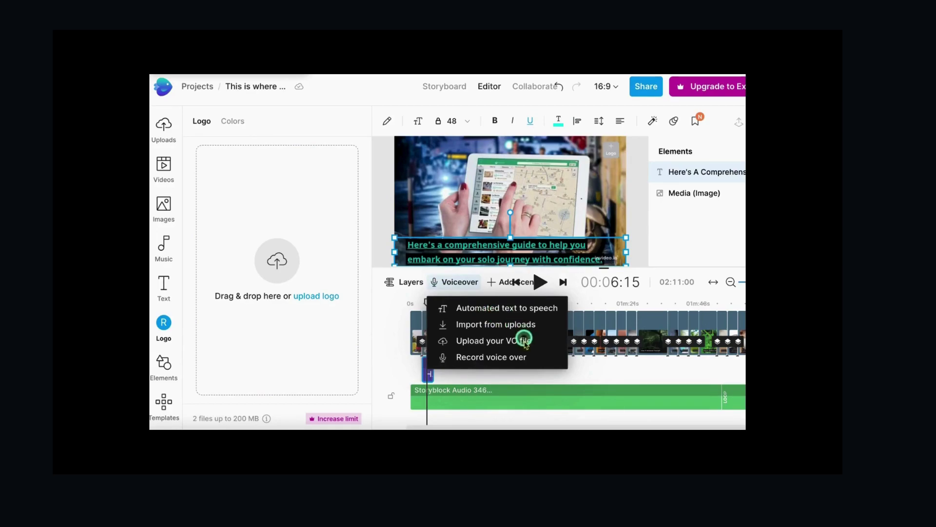
pyautogui.click(270, 239)
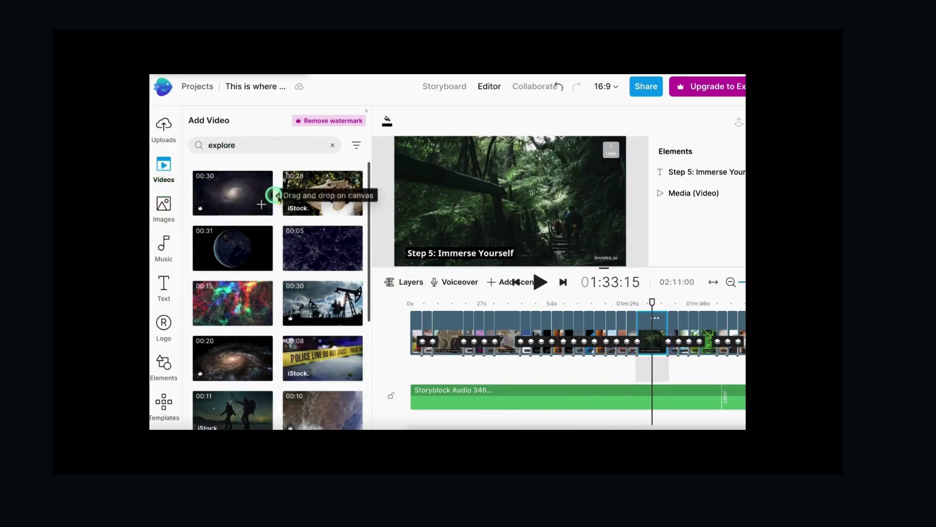
# - Swap the Step 5 footage for the cardboard VR viewer clip and open the music track's options
pyautogui.moveTo(304, 204)
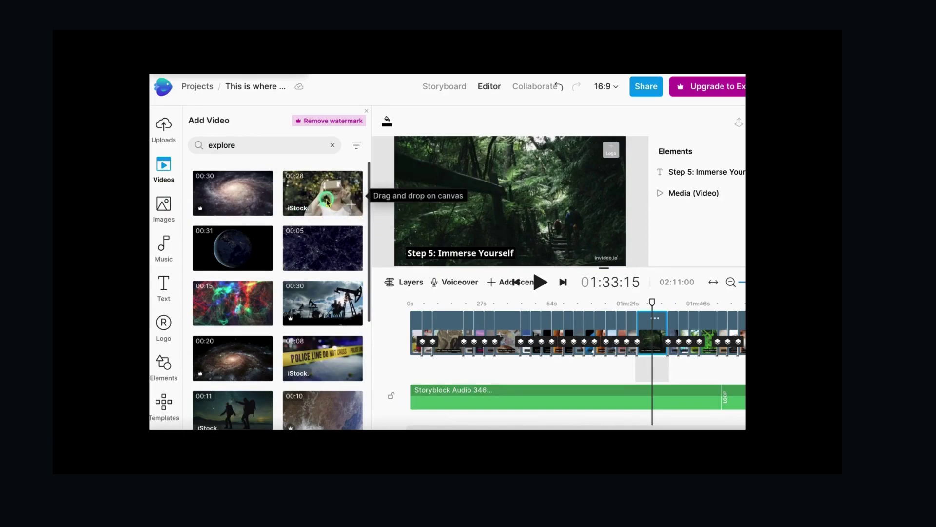
pyautogui.click(326, 200)
pyautogui.click(433, 320)
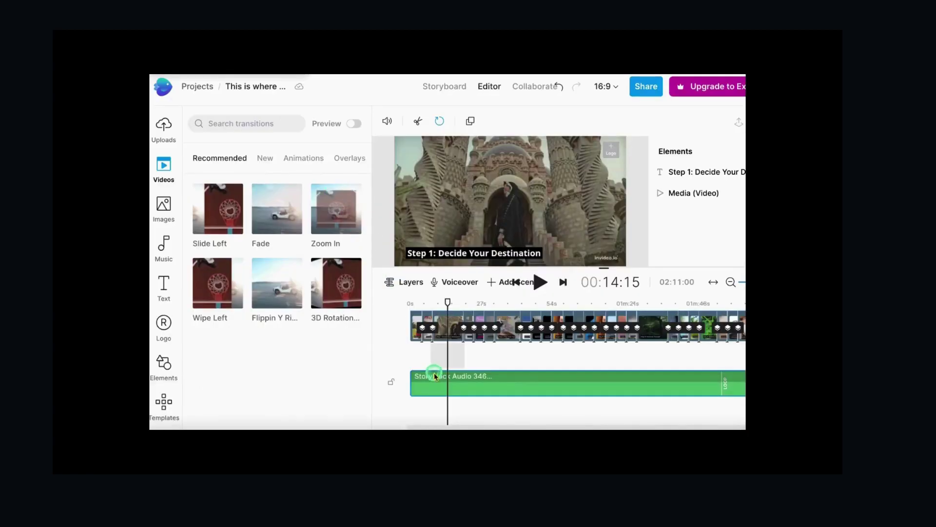
pyautogui.rightClick(436, 377)
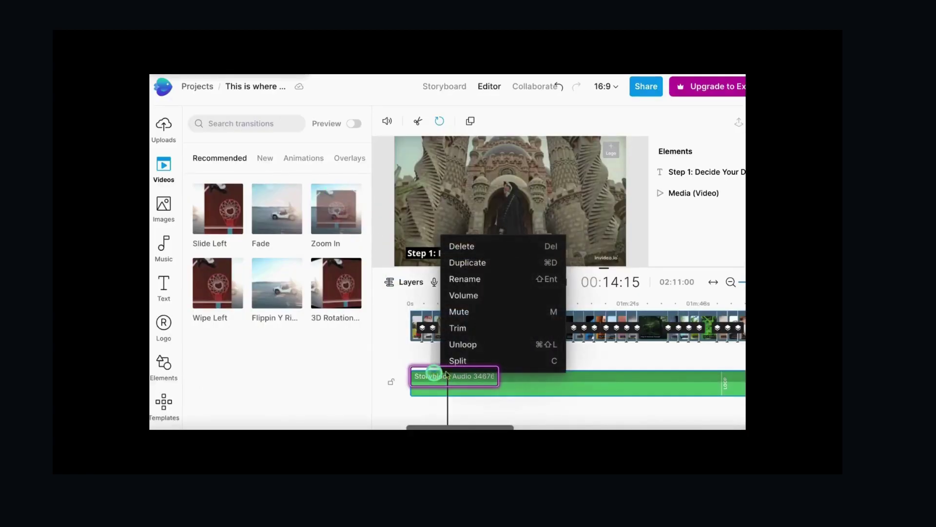